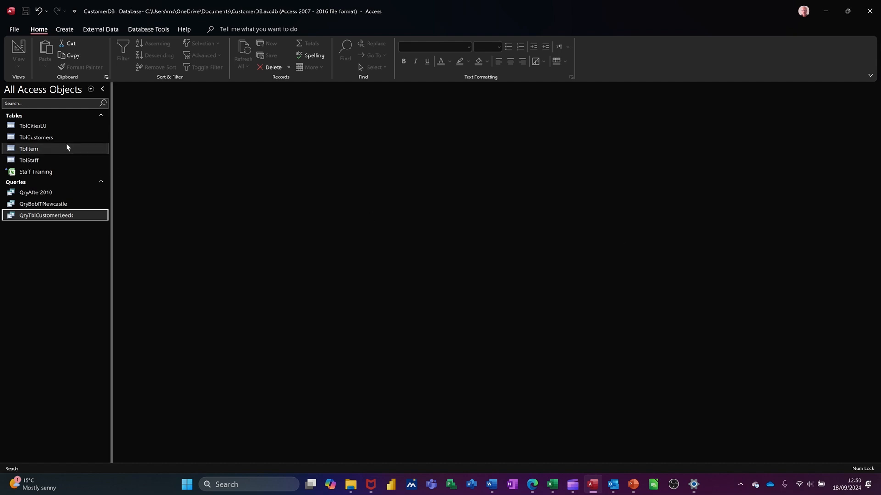
Review the records in the TblCustomers table and the QryTblCustomerLeeds query, and close both
{"action": "double_click", "coordinate": [53, 137]}
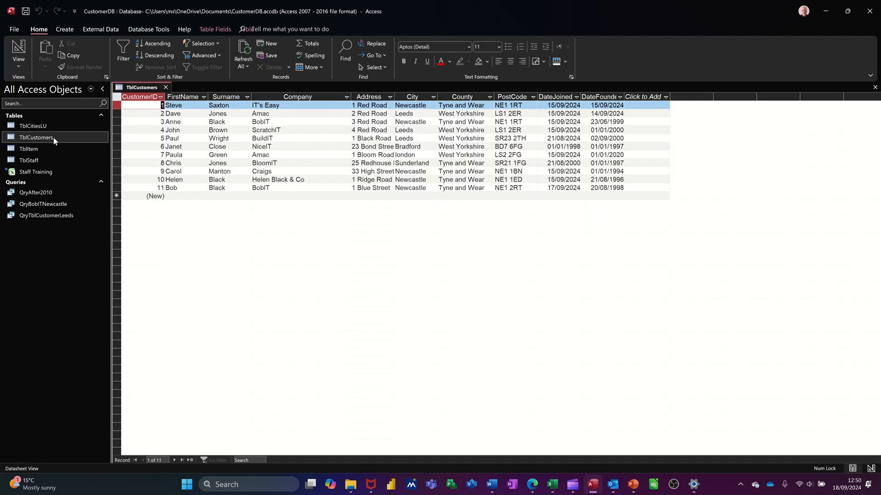
{"action": "double_click", "coordinate": [63, 217]}
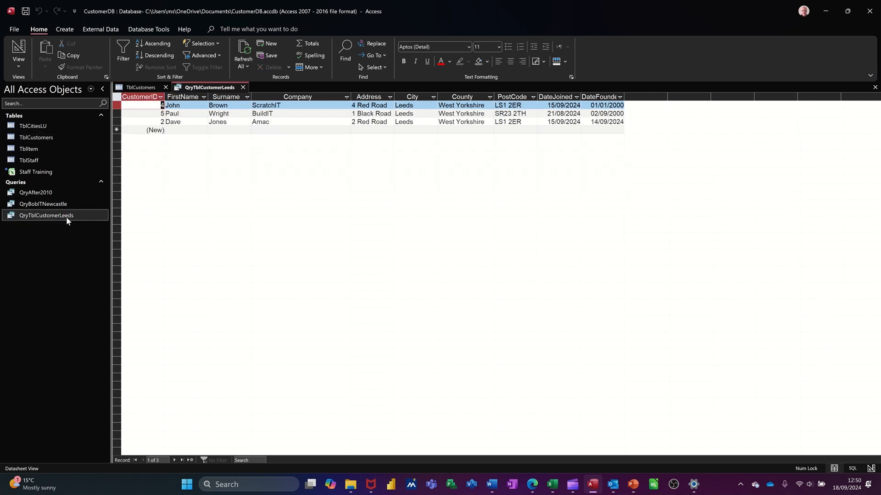
{"action": "left_click", "coordinate": [243, 87]}
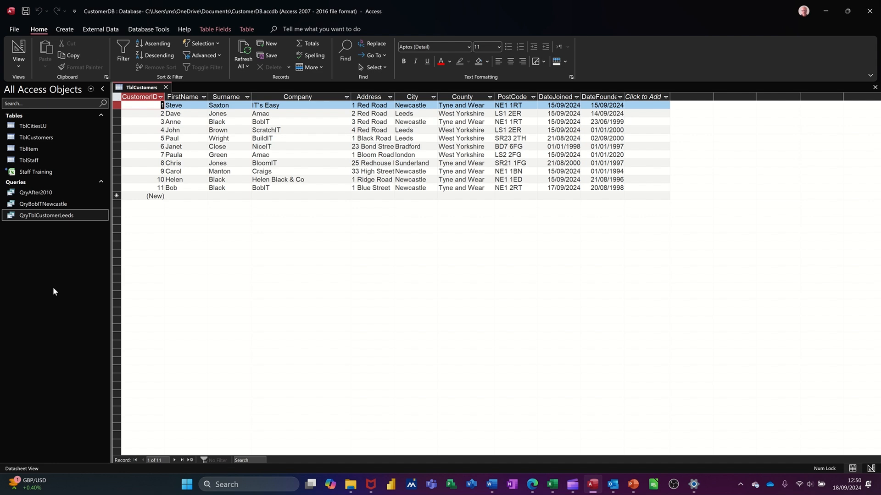
{"action": "left_click", "coordinate": [166, 87]}
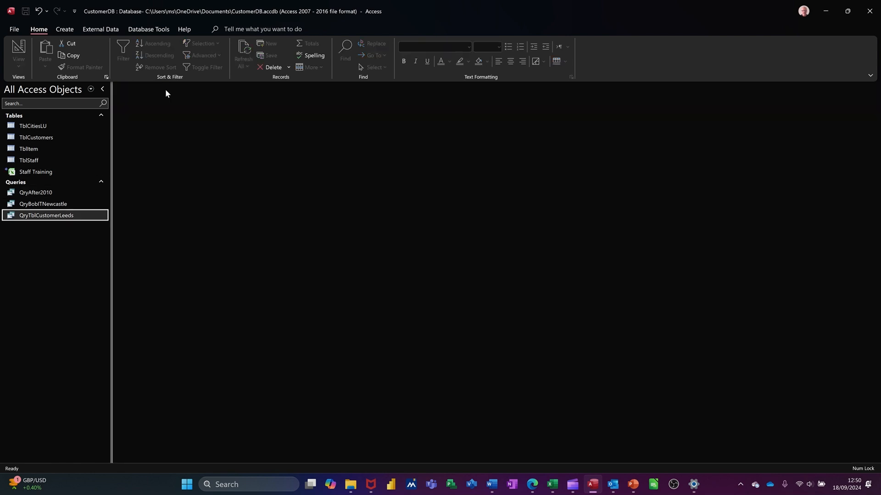
Create a new query in design view based on TblCustomers and add all of its fields to the design grid
{"action": "left_click", "coordinate": [65, 30]}
{"action": "left_click", "coordinate": [150, 53]}
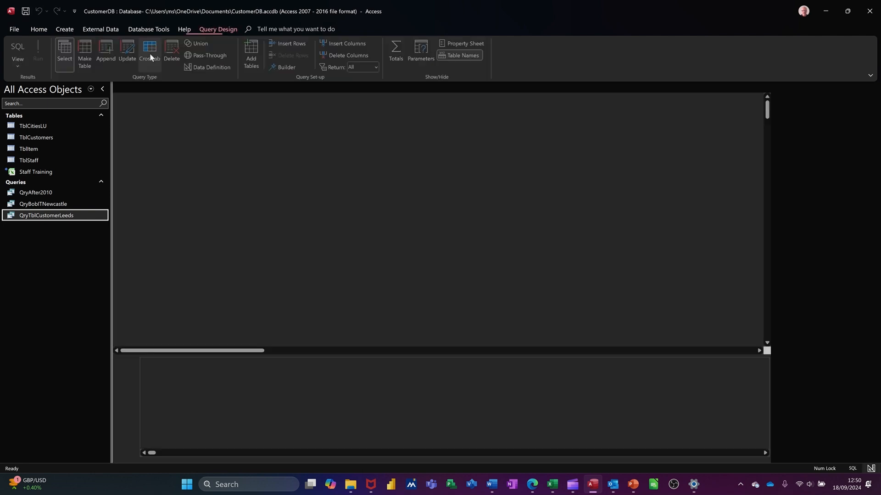
{"action": "left_click_drag", "start_coordinate": [62, 137], "coordinate": [255, 159]}
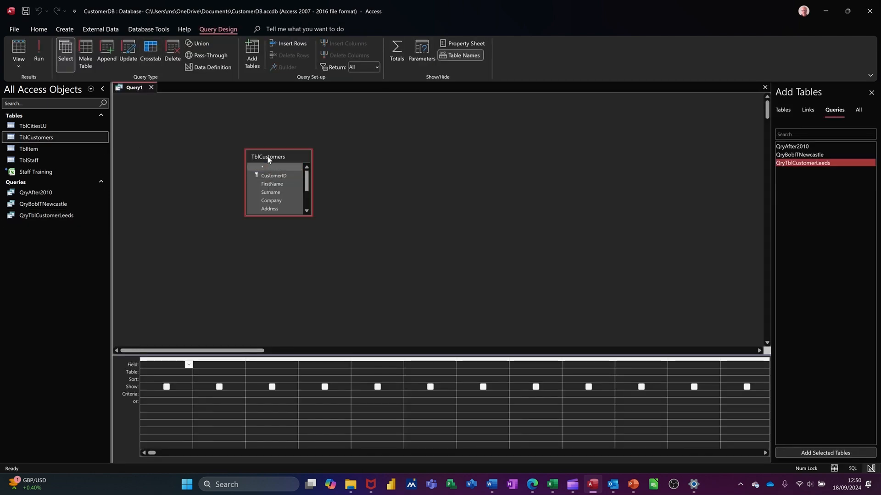
{"action": "scroll", "coordinate": [264, 174], "scroll_direction": "down", "scroll_amount": 2}
{"action": "left_click", "coordinate": [265, 172]}
{"action": "left_click_drag", "start_coordinate": [265, 173], "coordinate": [174, 368]}
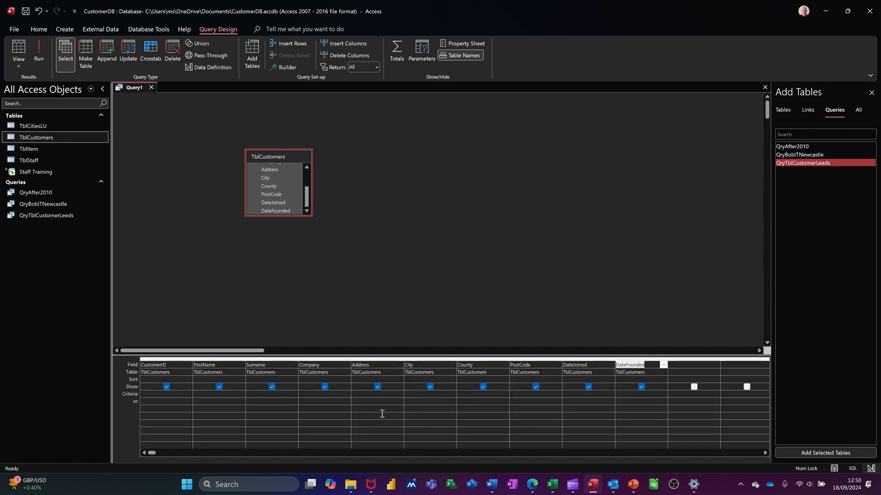
Set the City field's criteria to the parameter prompt [Enter the city]
{"action": "left_click", "coordinate": [406, 396]}
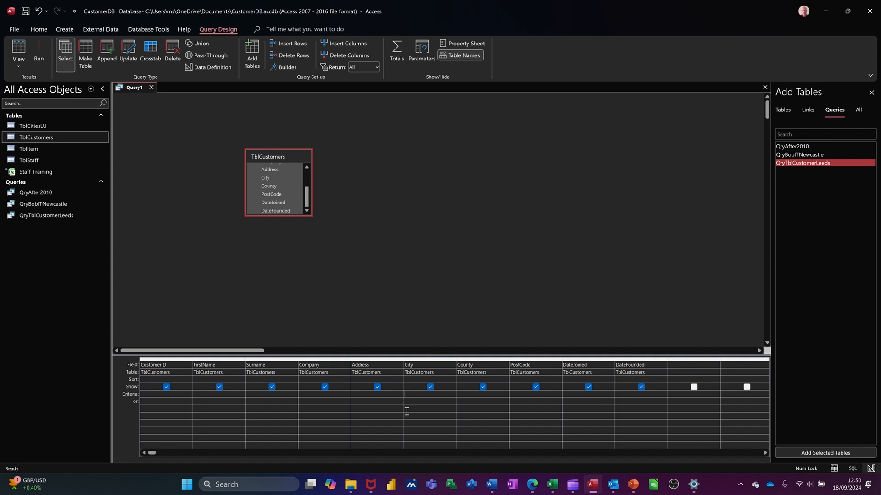
{"action": "type", "text": "["}
{"action": "mouse_move", "coordinate": [633, 484]}
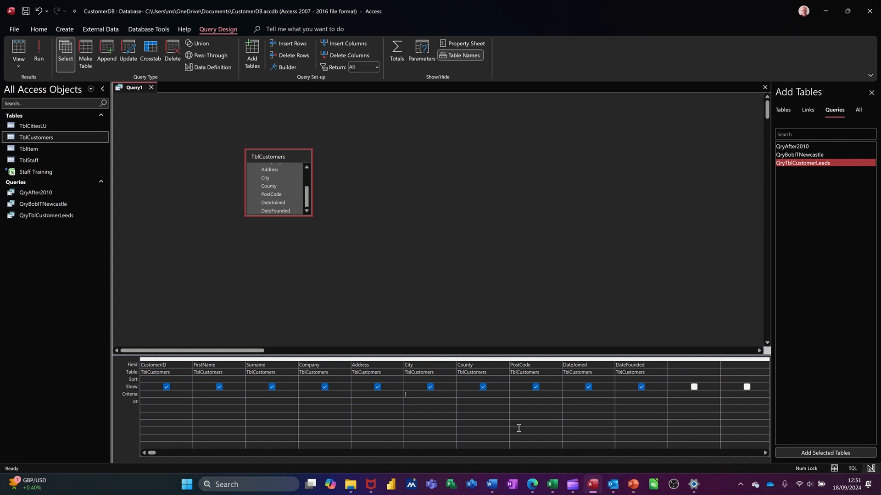
{"action": "type", "text": "Enter the city"}
Run the parameter query for the city Leeds
{"action": "left_click", "coordinate": [41, 53]}
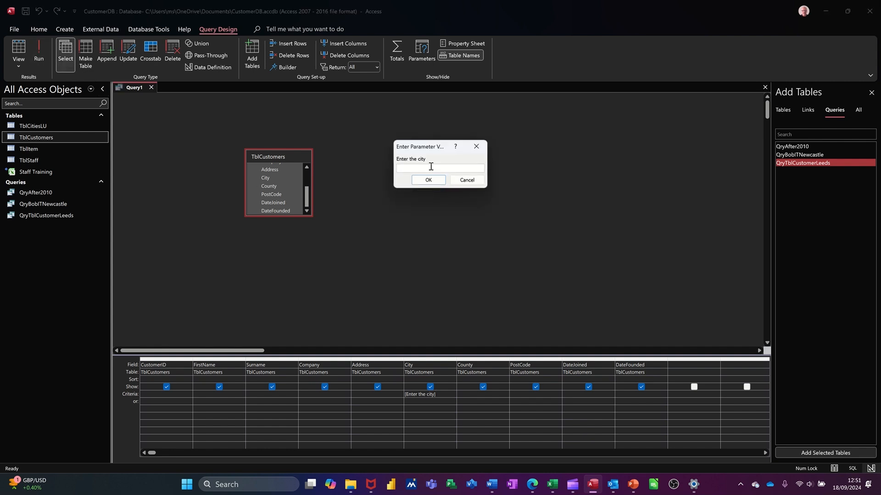
{"action": "type", "text": "Leeds"}
{"action": "key", "text": "Return"}
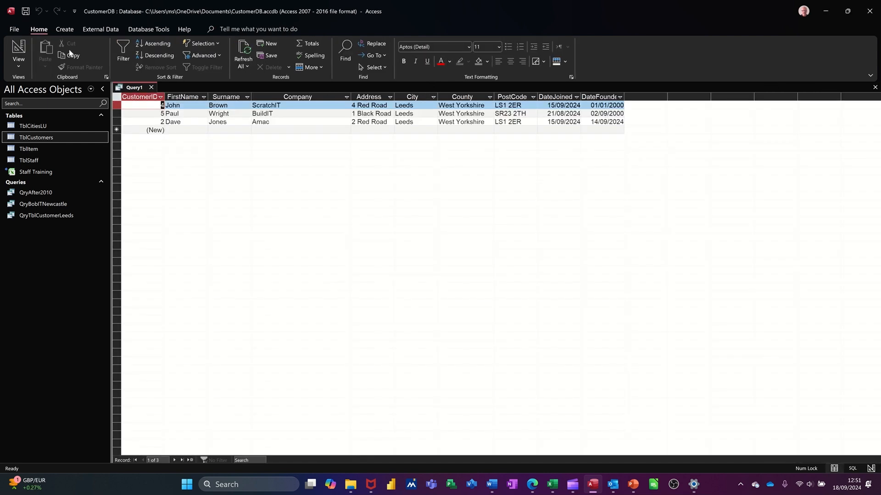
Return to the query's design and run it again for the city Bradford
{"action": "left_click", "coordinate": [17, 47]}
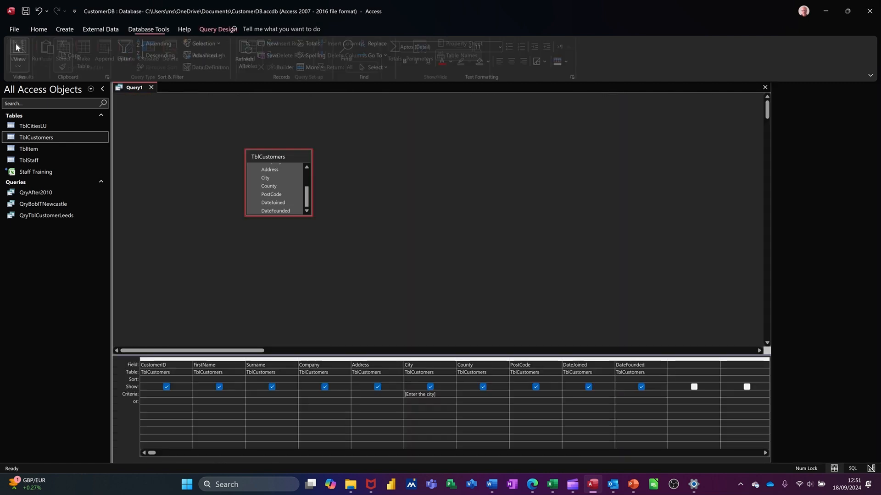
{"action": "left_click", "coordinate": [39, 50]}
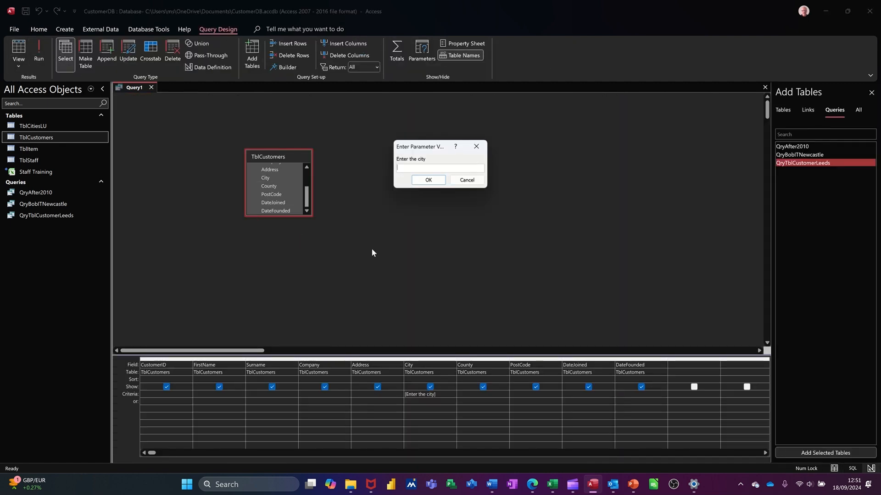
{"action": "type", "text": "Bradford"}
{"action": "key", "text": "Return"}
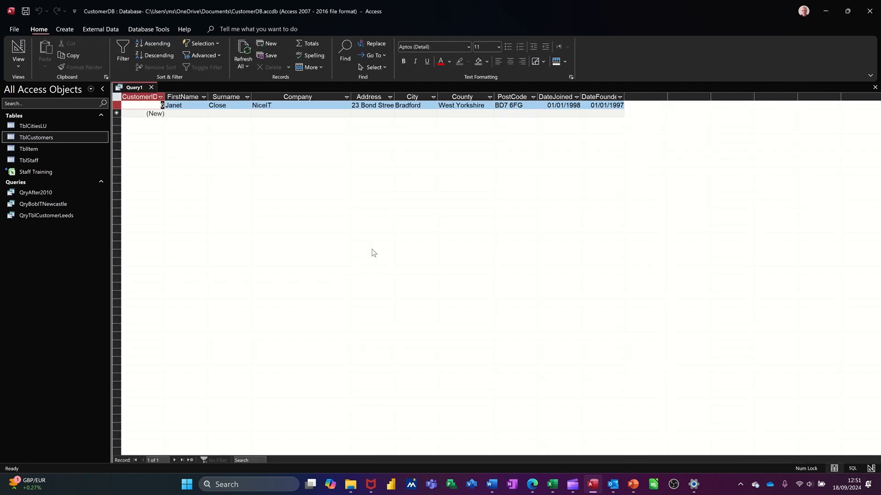
Go back to the query's design and rerun it for the city Sunderland
{"action": "left_click", "coordinate": [18, 53]}
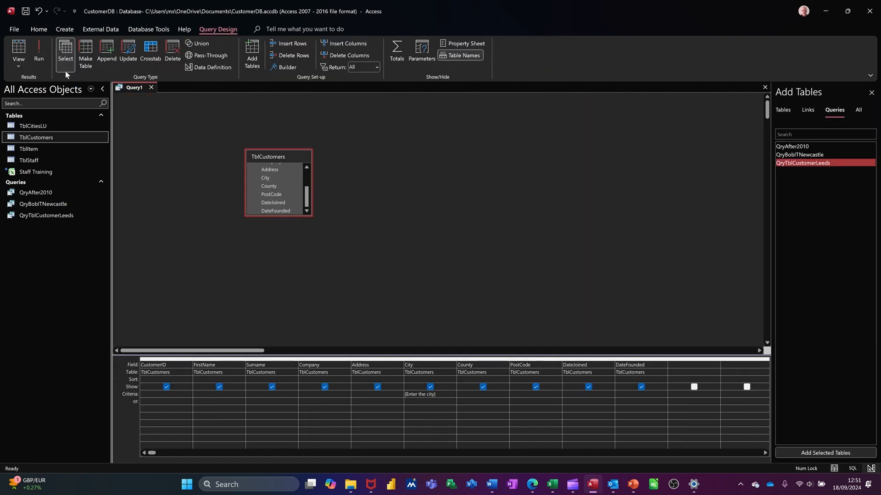
{"action": "left_click", "coordinate": [39, 52]}
{"action": "type", "text": "Sunde"}
{"action": "type", "text": "rlam"}
{"action": "type", "text": "nd"}
{"action": "key", "text": "Return"}
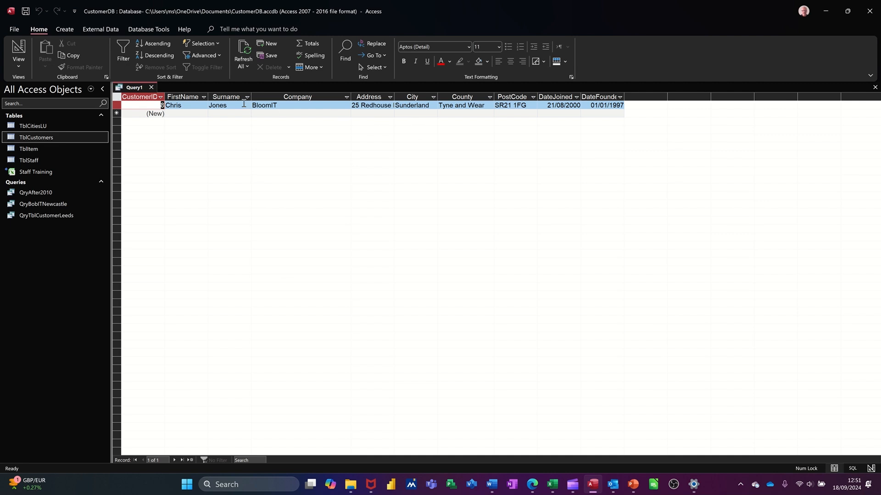
Save the query as QryPara and close it
{"action": "left_click", "coordinate": [27, 11]}
{"action": "type", "text": "QryPar"}
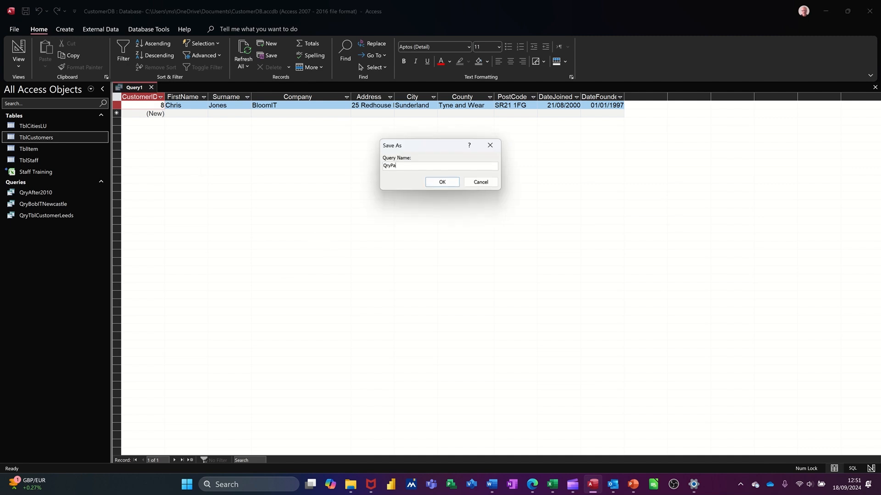
{"action": "type", "text": "a"}
{"action": "left_click", "coordinate": [442, 182]}
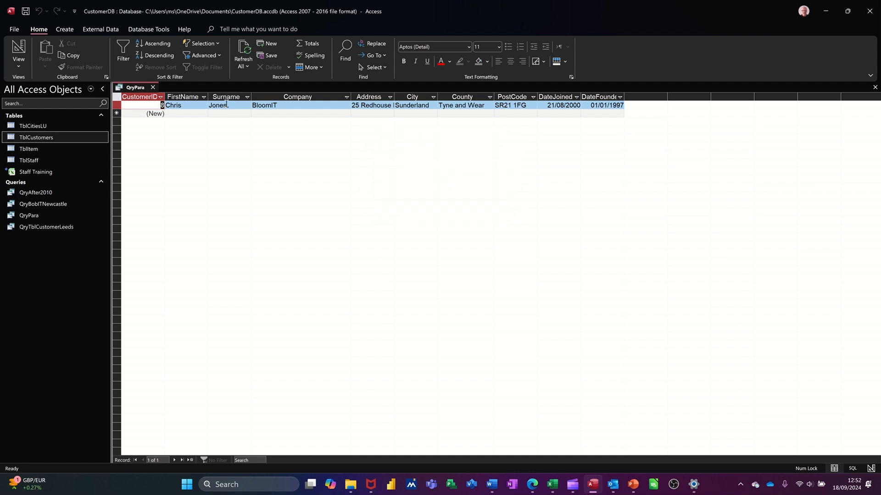
{"action": "left_click", "coordinate": [152, 88]}
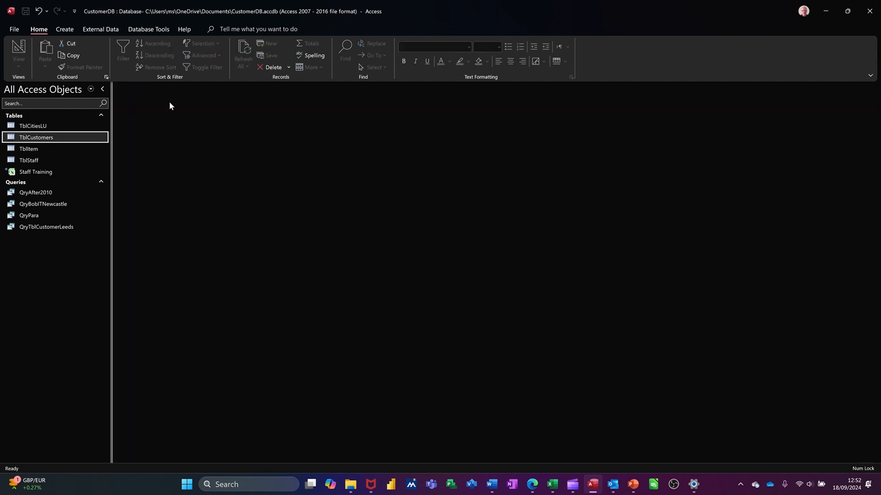
Create a basic report from the QryPara query, entering Leeds as the city
{"action": "left_click", "coordinate": [36, 216]}
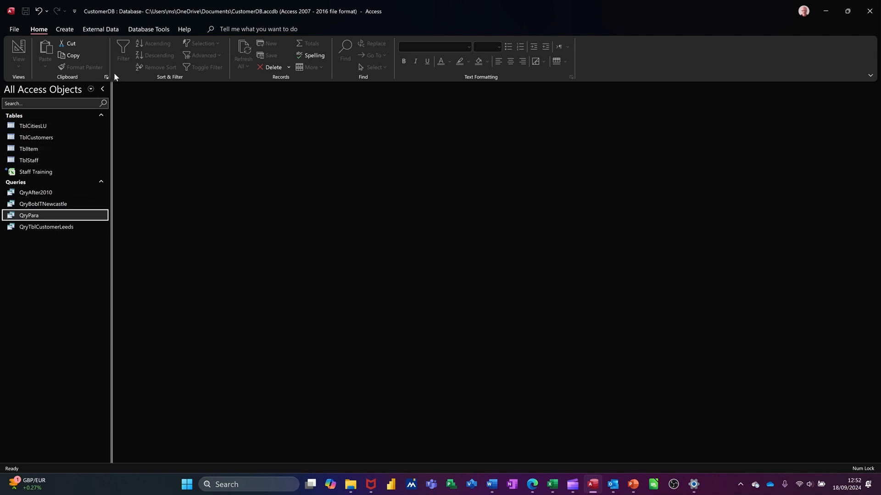
{"action": "left_click", "coordinate": [65, 30]}
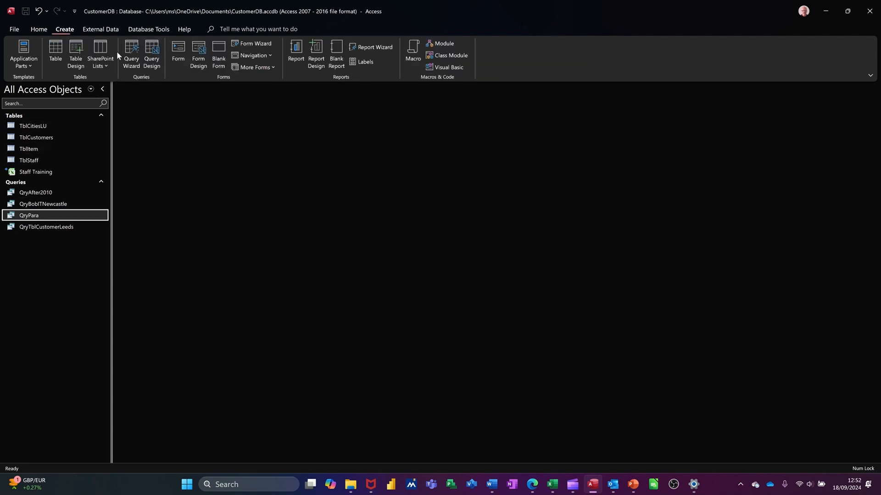
{"action": "left_click", "coordinate": [297, 55]}
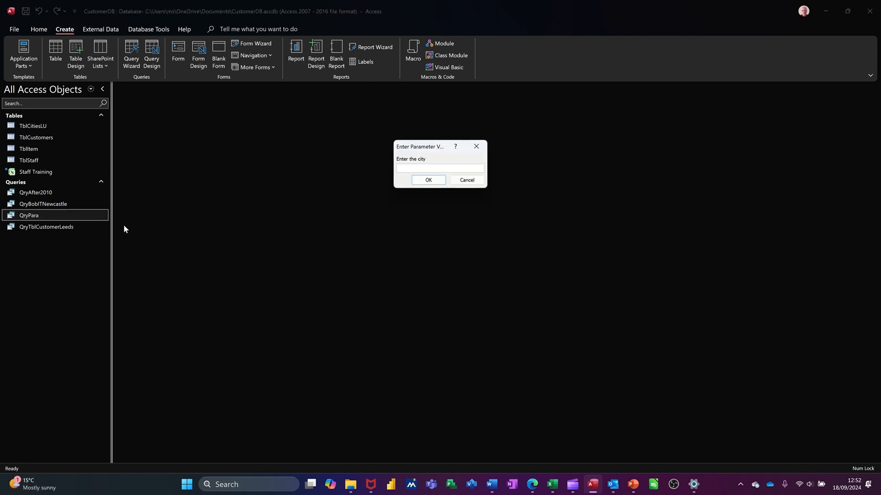
{"action": "type", "text": "Leeds"}
{"action": "key", "text": "Return"}
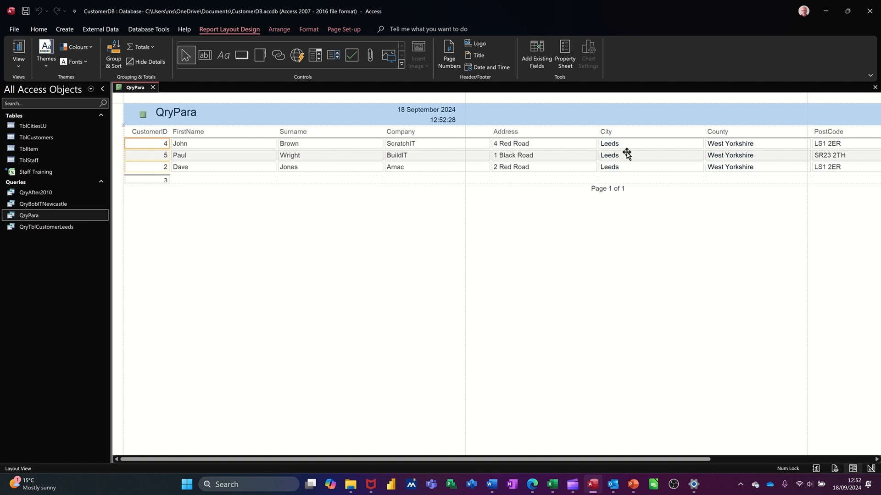
Close the new report, saving it under the name RptQryPara
{"action": "left_click", "coordinate": [153, 87]}
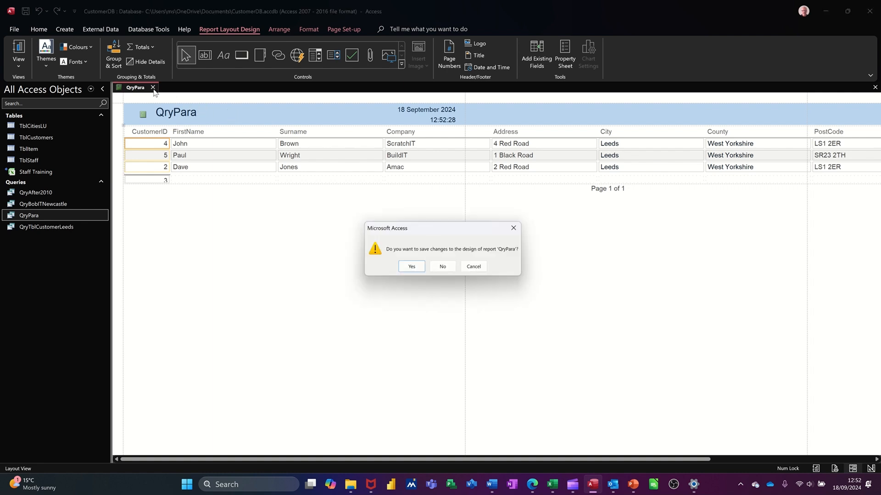
{"action": "left_click", "coordinate": [411, 268]}
{"action": "left_click", "coordinate": [385, 167]}
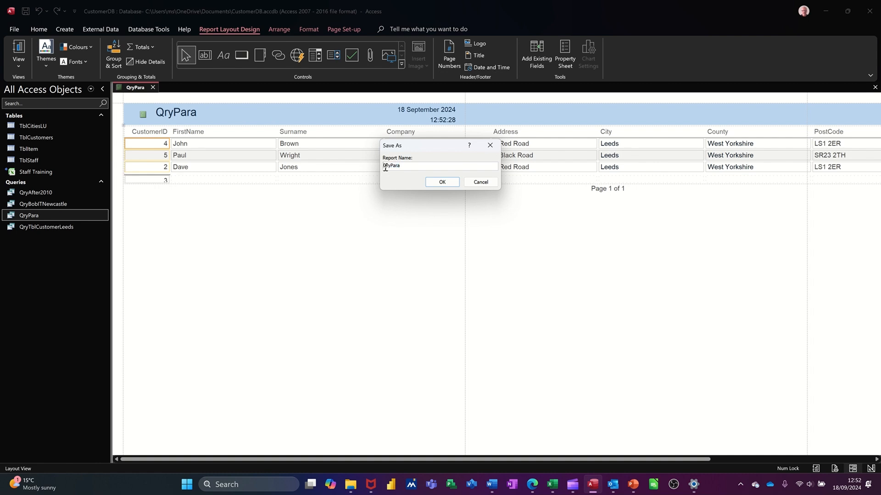
{"action": "type", "text": "Rpt"}
{"action": "left_click", "coordinate": [428, 182]}
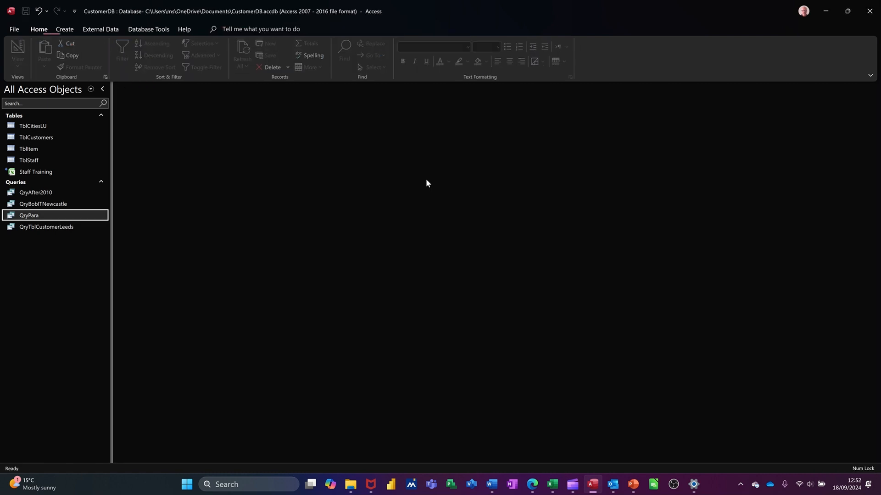
In the TblCustomers table, change the tenth record's City to Leeds and close the table
{"action": "left_click", "coordinate": [69, 140]}
{"action": "double_click", "coordinate": [68, 139]}
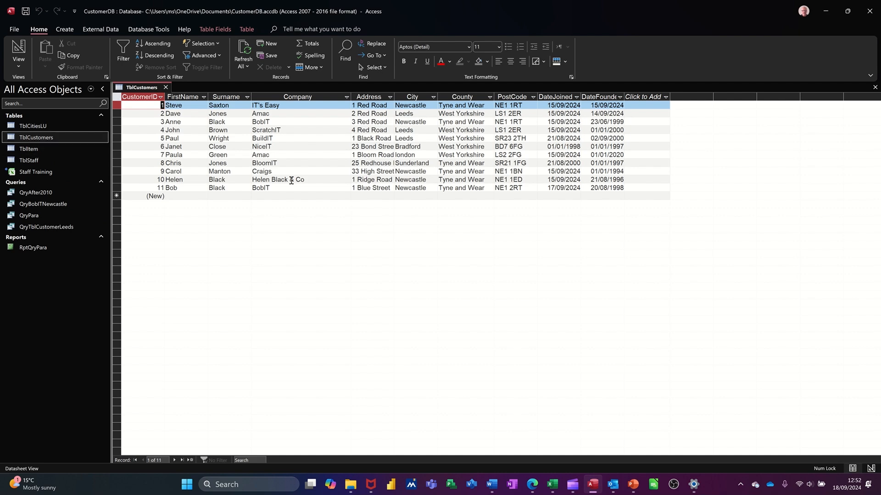
{"action": "left_click", "coordinate": [431, 182]}
{"action": "left_click", "coordinate": [432, 182]}
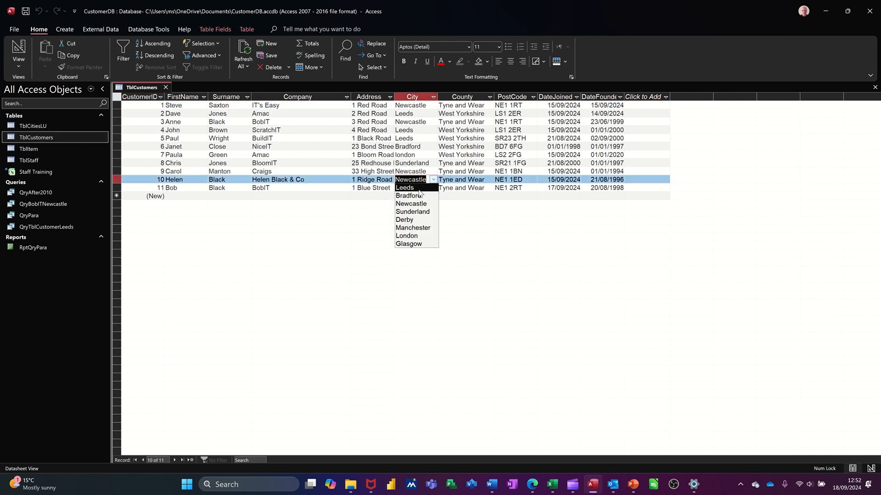
{"action": "left_click", "coordinate": [417, 188]}
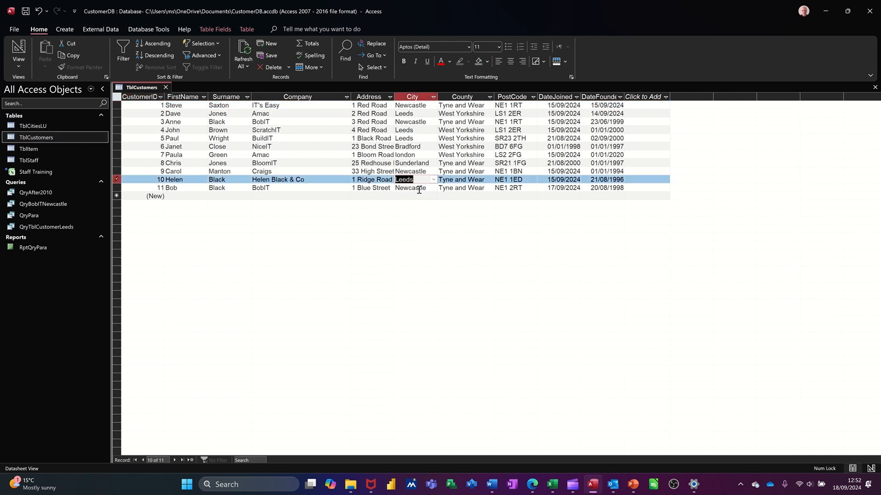
{"action": "left_click", "coordinate": [164, 87]}
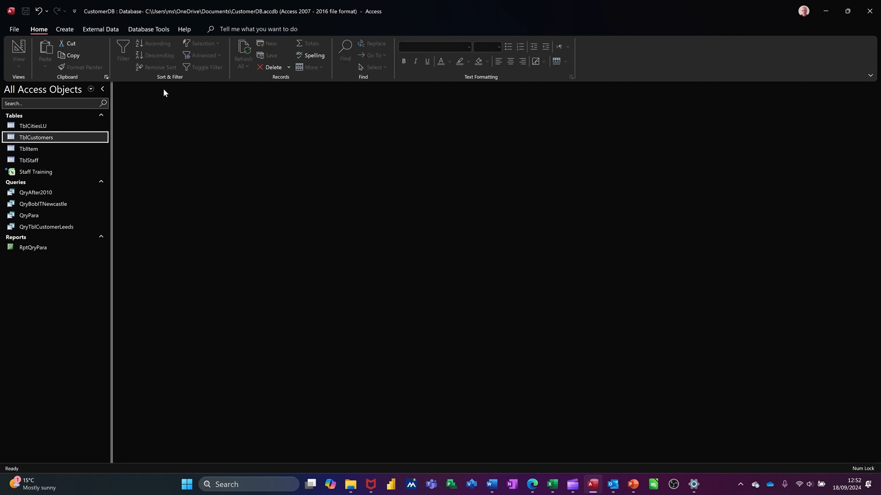
Open the RptQryPara report for the city Leeds, check its records and close it
{"action": "double_click", "coordinate": [33, 248]}
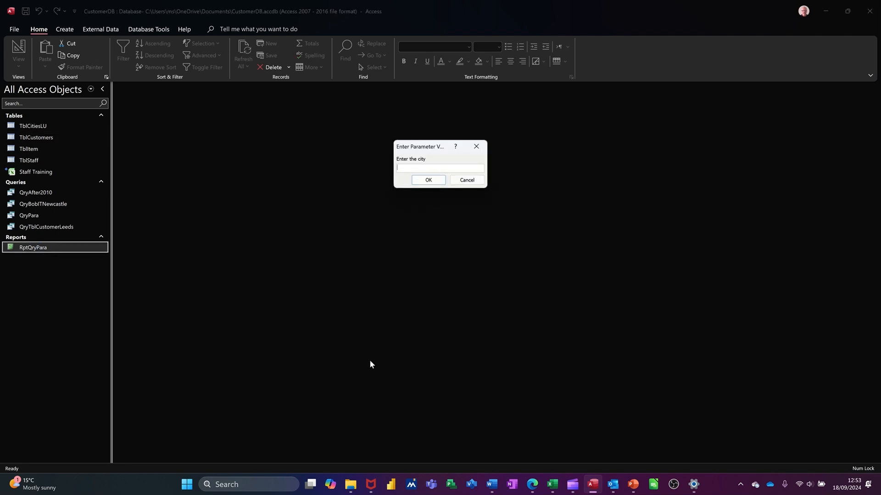
{"action": "type", "text": "Leeds"}
{"action": "key", "text": "Return"}
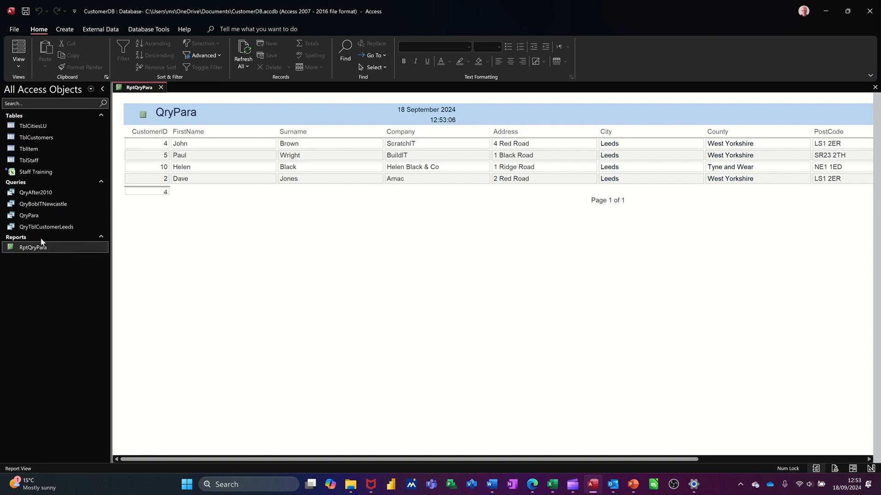
{"action": "left_click", "coordinate": [32, 217]}
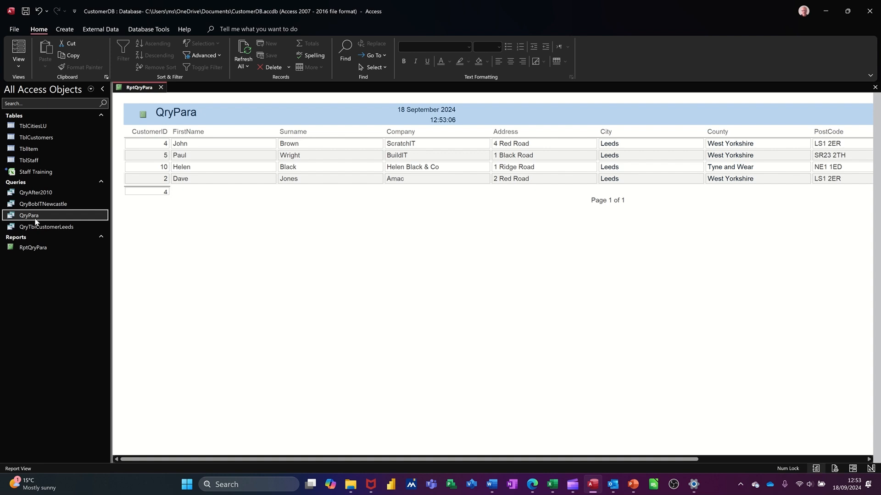
{"action": "left_click", "coordinate": [160, 88]}
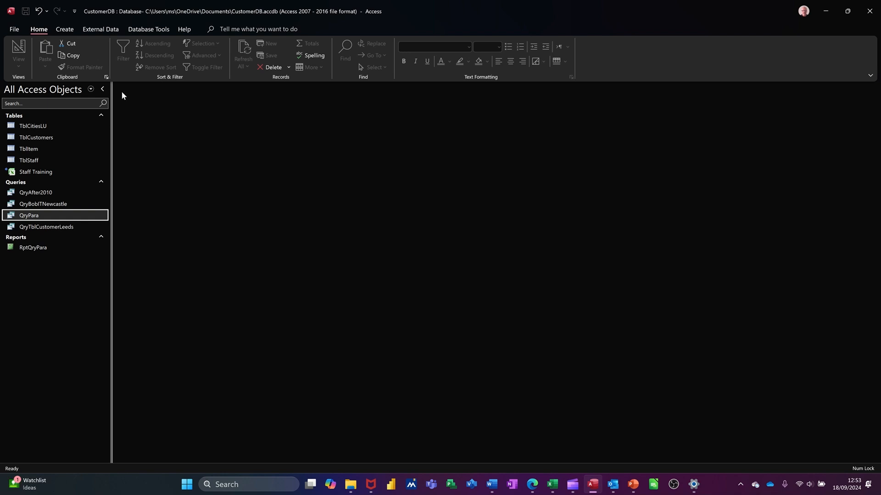
Create a new query in design view from TblCustomers, including all its fields from CustomerID to DateFounded
{"action": "left_click", "coordinate": [67, 30]}
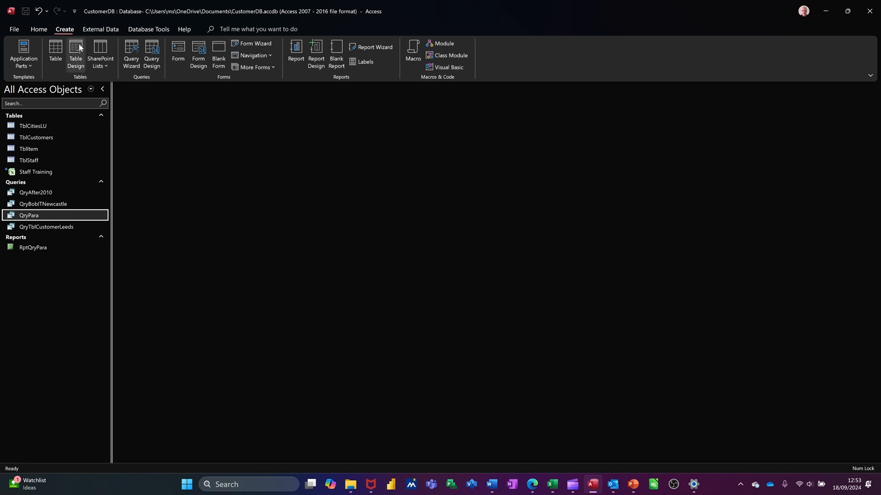
{"action": "left_click", "coordinate": [148, 50]}
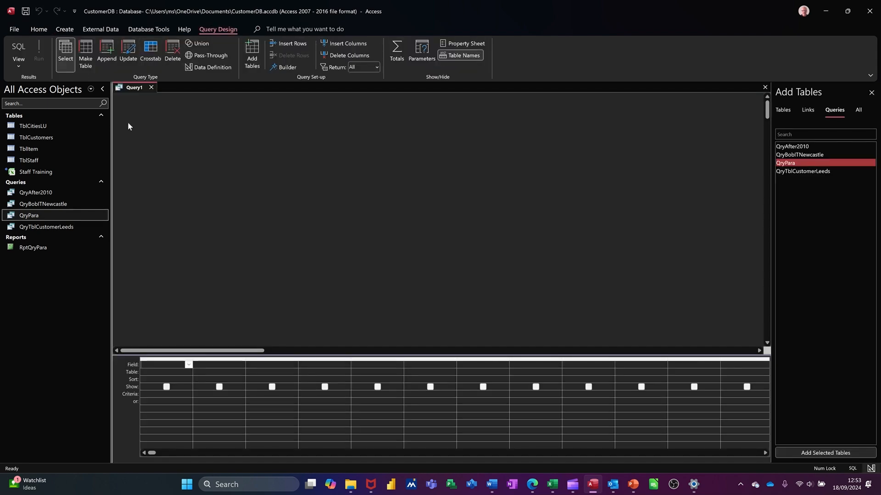
{"action": "left_click_drag", "start_coordinate": [46, 140], "coordinate": [265, 185]}
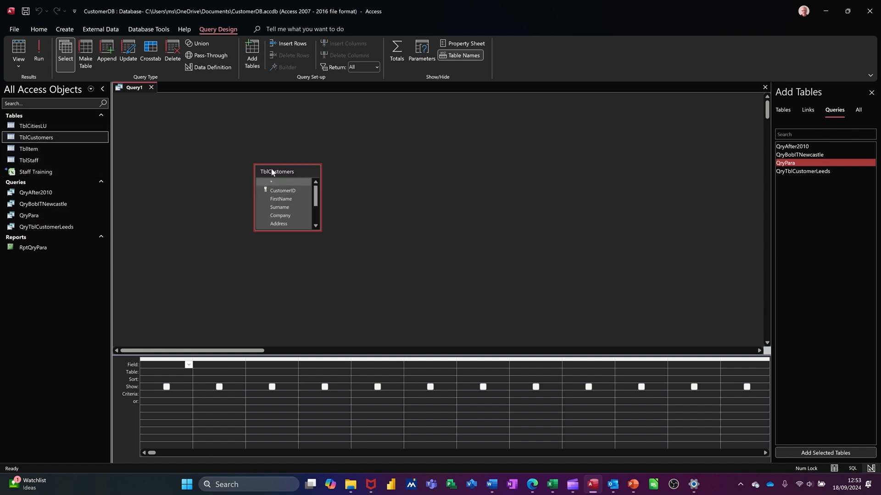
{"action": "scroll", "coordinate": [273, 193], "scroll_direction": "down", "scroll_amount": 2}
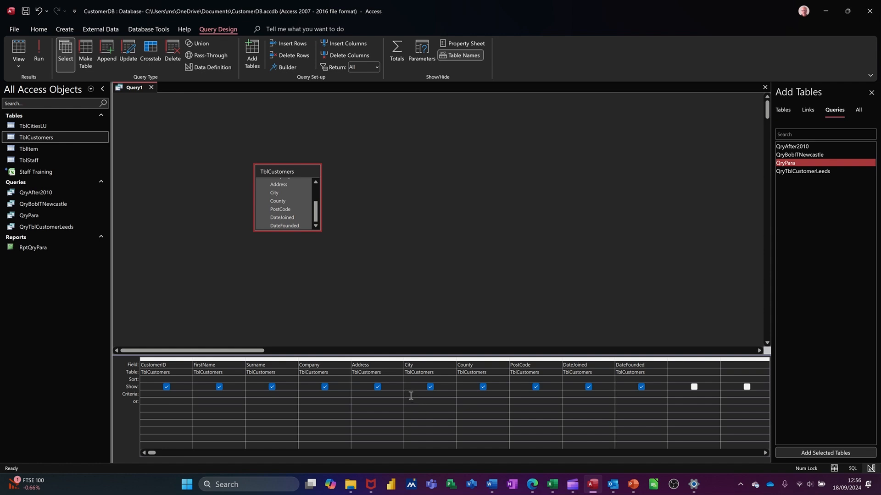
Set the City criterion to Like [Enter the city] & "*" and review the full expression in the Zoom window
{"action": "left_click", "coordinate": [411, 395]}
{"action": "type", "text": "like [Enter the city"}
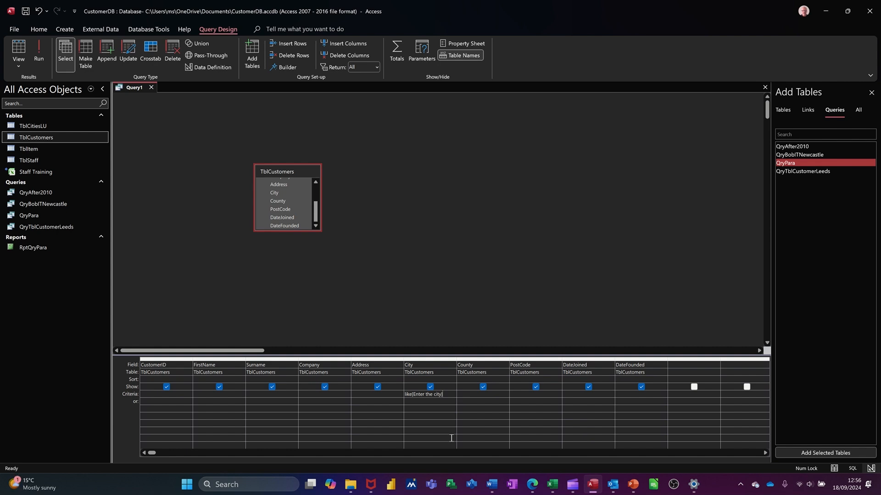
{"action": "type", "text": "&\"*"}
{"action": "left_click", "coordinate": [410, 399]}
{"action": "key", "text": "shift+F2"}
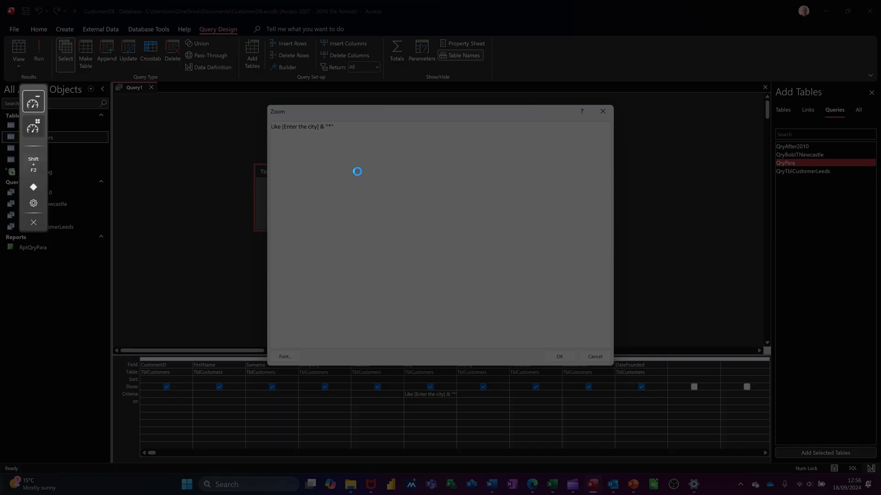
{"action": "left_click", "coordinate": [225, 236]}
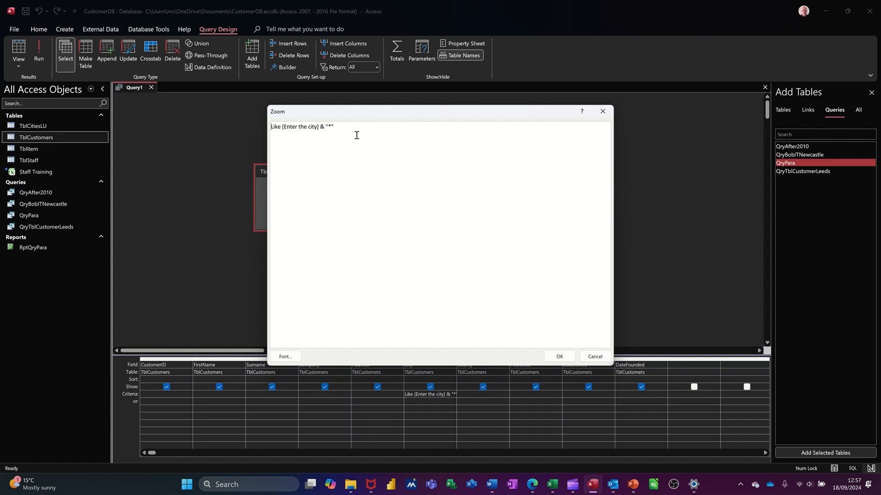
{"action": "left_click", "coordinate": [603, 113]}
Run the wildcard parameter query and submit the city prompt to list the matching customers
{"action": "left_click", "coordinate": [39, 53]}
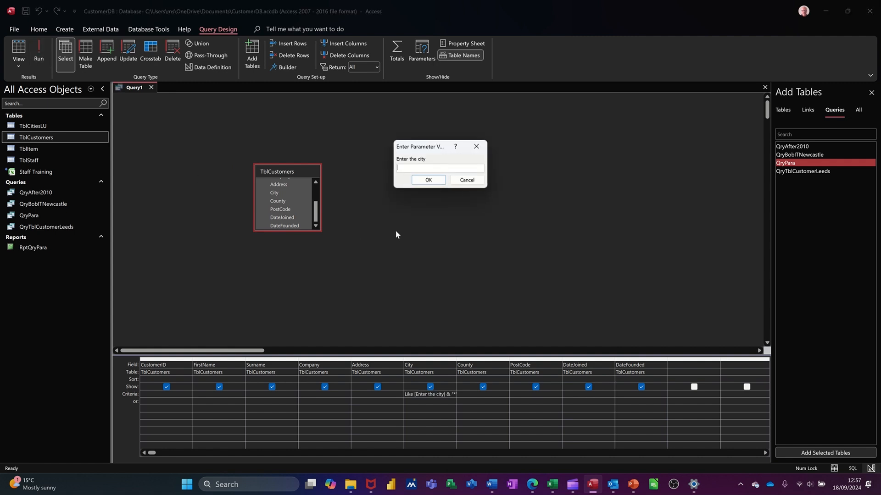
{"action": "left_click", "coordinate": [427, 180]}
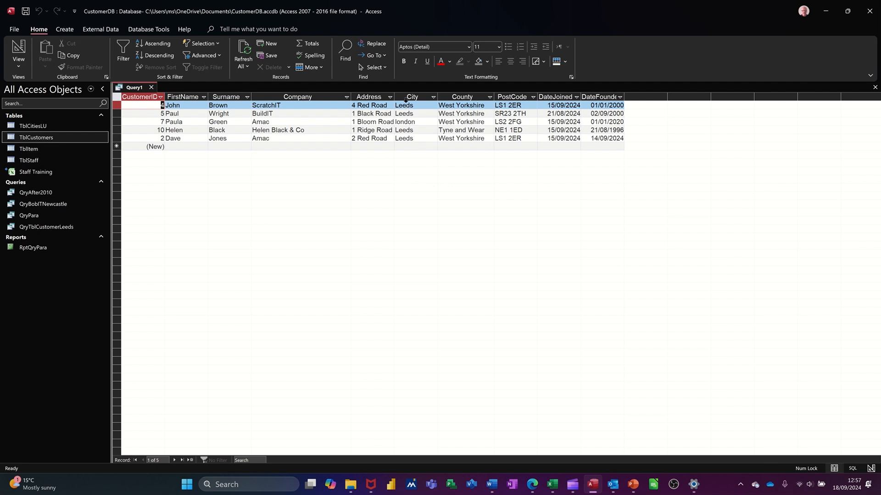